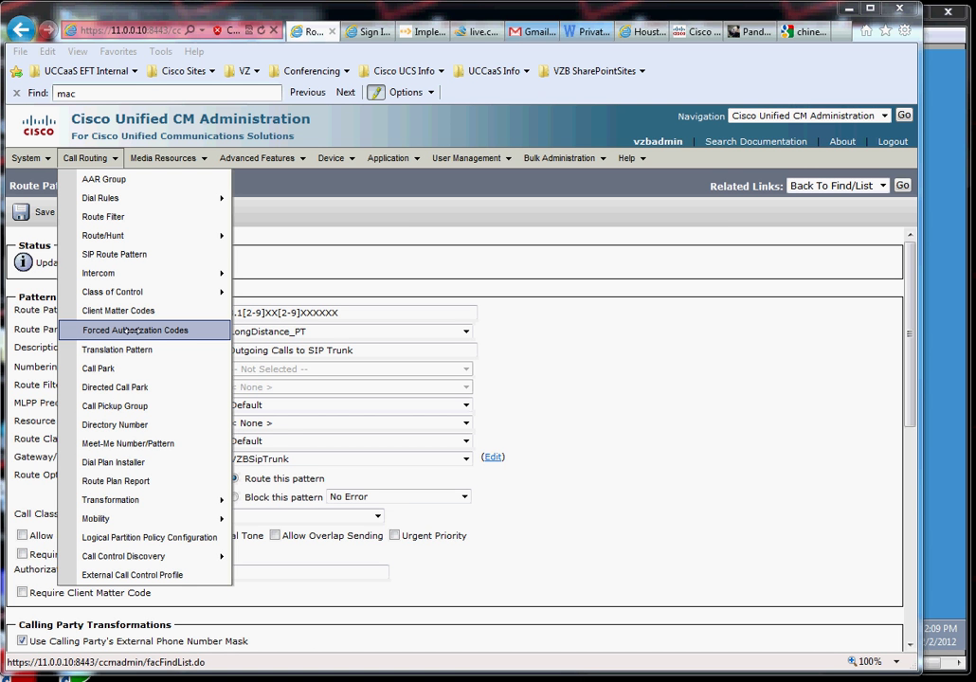
Open the list of Forced Authorization Codes and examine the authorization code assigned to each entry
{"action": "left_click", "coordinate": [132, 330]}
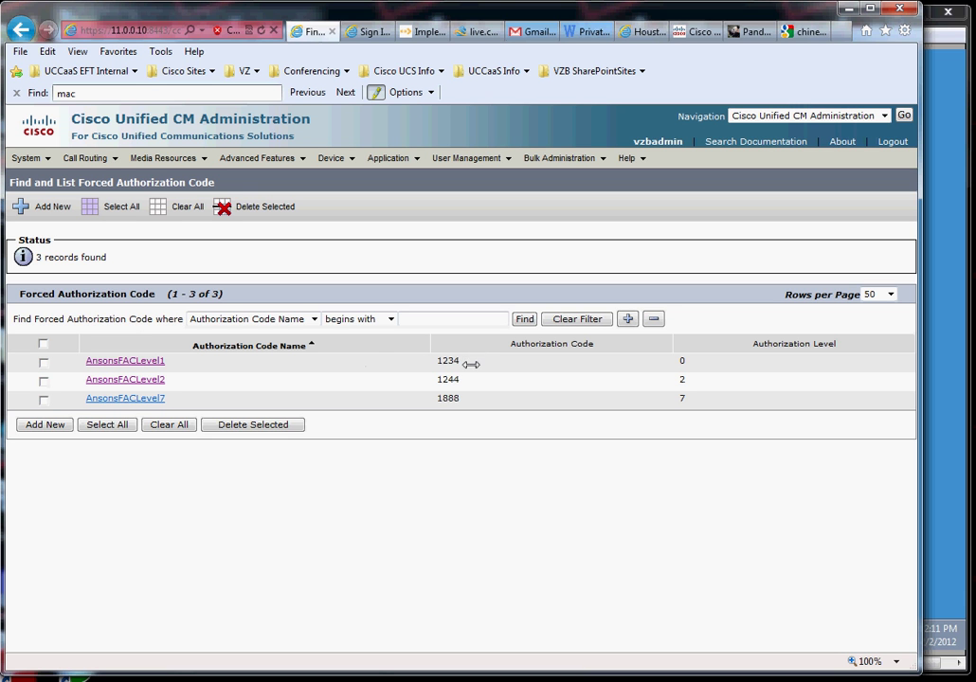
{"action": "left_click_drag", "start_coordinate": [460, 361], "coordinate": [438, 360]}
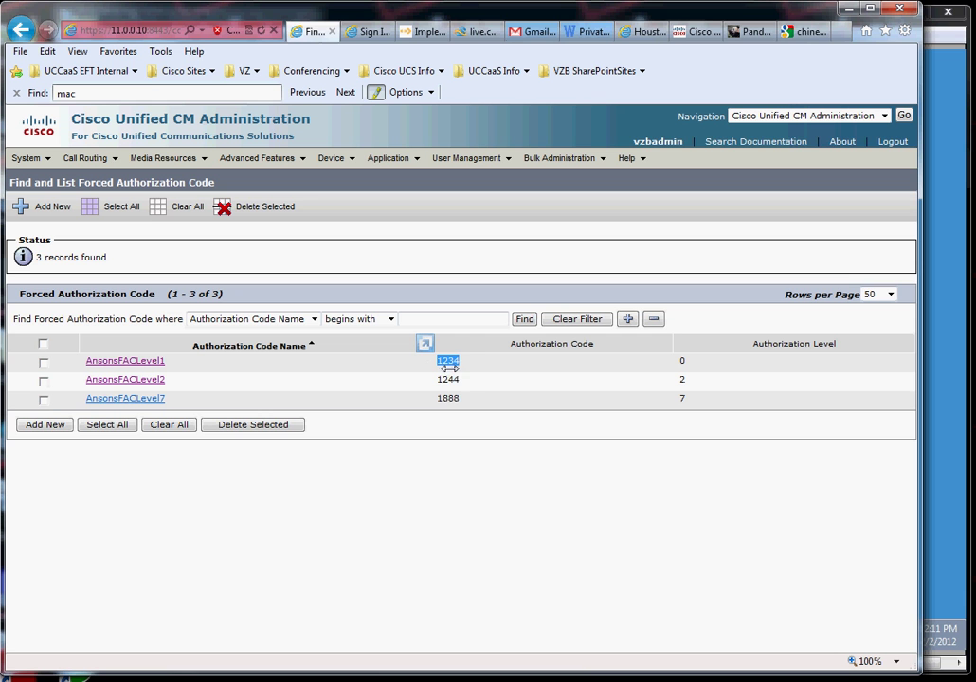
{"action": "left_click", "coordinate": [453, 380]}
{"action": "double_click", "coordinate": [453, 379]}
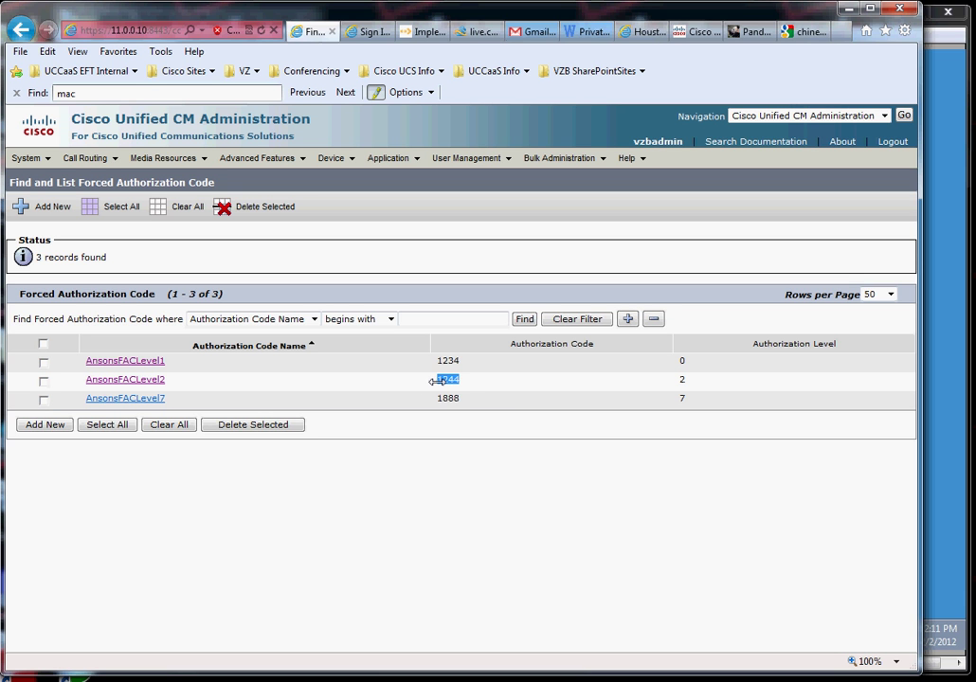
{"action": "left_click_drag", "start_coordinate": [461, 399], "coordinate": [435, 399]}
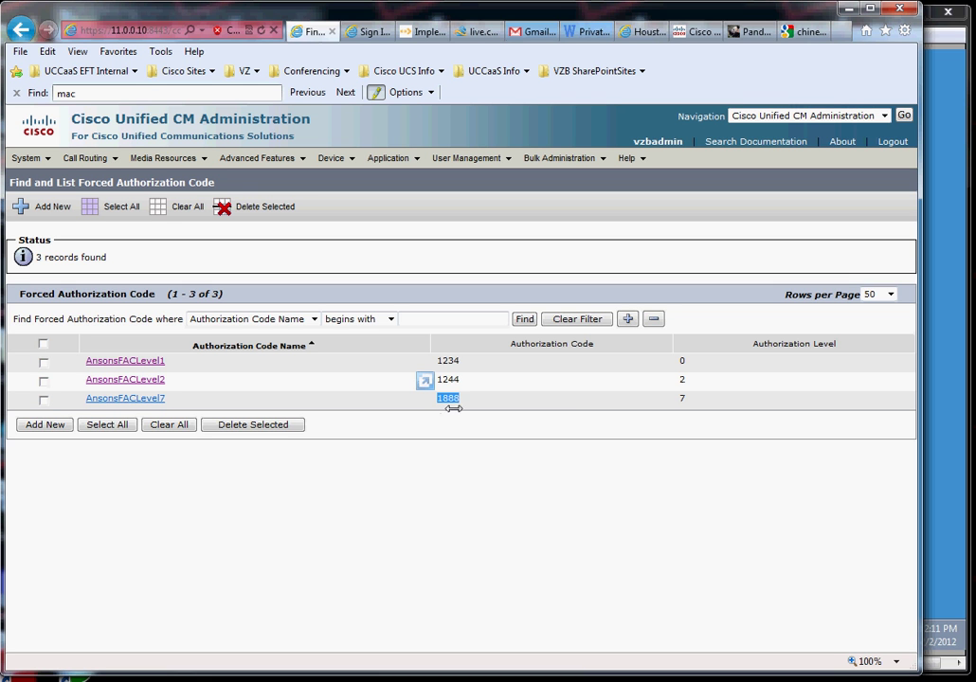
{"action": "left_click_drag", "start_coordinate": [462, 398], "coordinate": [435, 399]}
Open the Level1 entry in the Forced Authorization Codes list and review its name, code and authorization level
{"action": "left_click", "coordinate": [85, 158]}
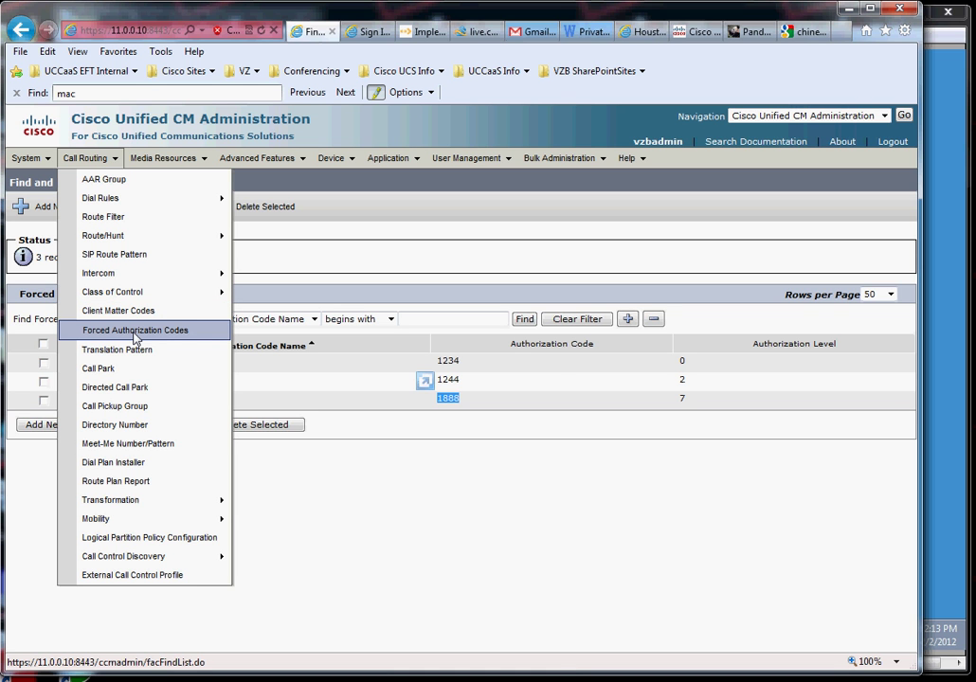
{"action": "left_click", "coordinate": [135, 336]}
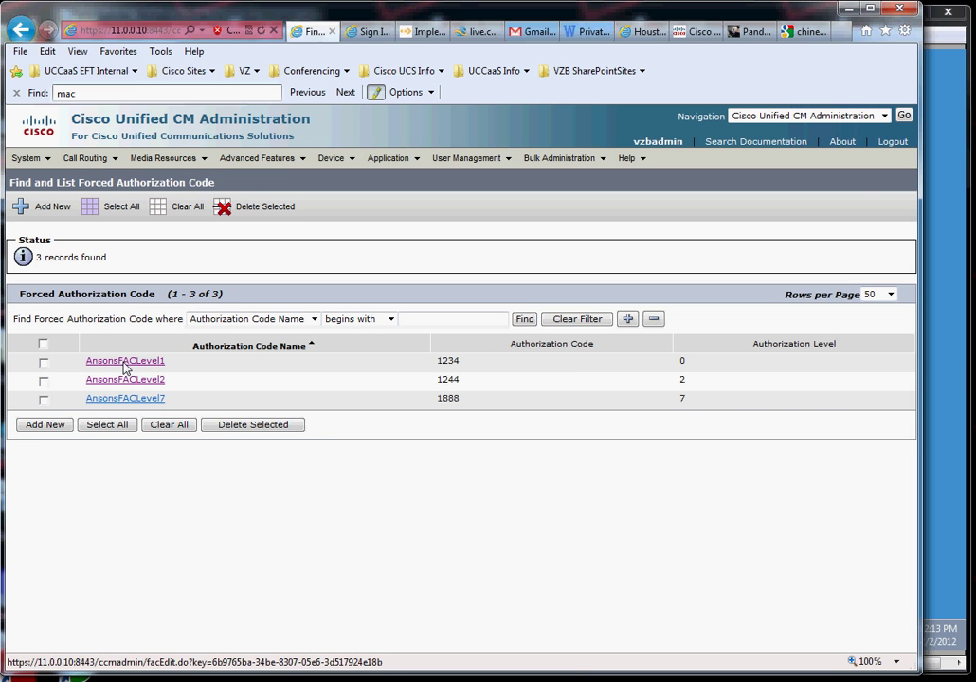
{"action": "left_click", "coordinate": [126, 365]}
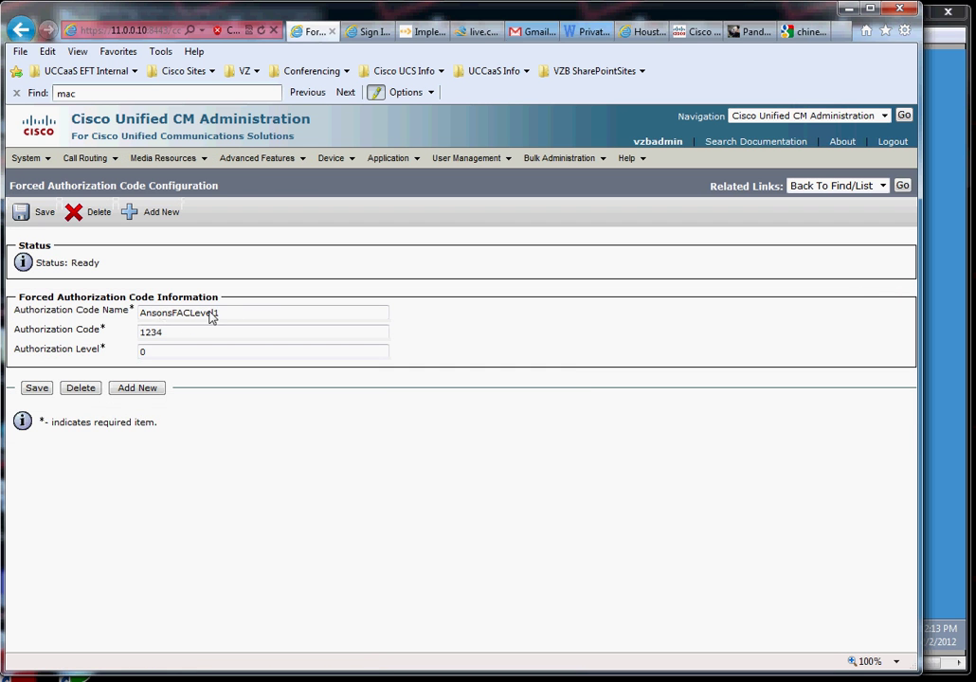
{"action": "double_click", "coordinate": [225, 319]}
{"action": "left_click", "coordinate": [163, 337]}
{"action": "left_click_drag", "start_coordinate": [163, 337], "coordinate": [135, 358]}
Open the configuration of the 8.1[2-9]XX[2-9]XXXXXX route pattern in the LongDistance_PT partition
{"action": "left_click", "coordinate": [105, 166]}
{"action": "left_click", "coordinate": [82, 157]}
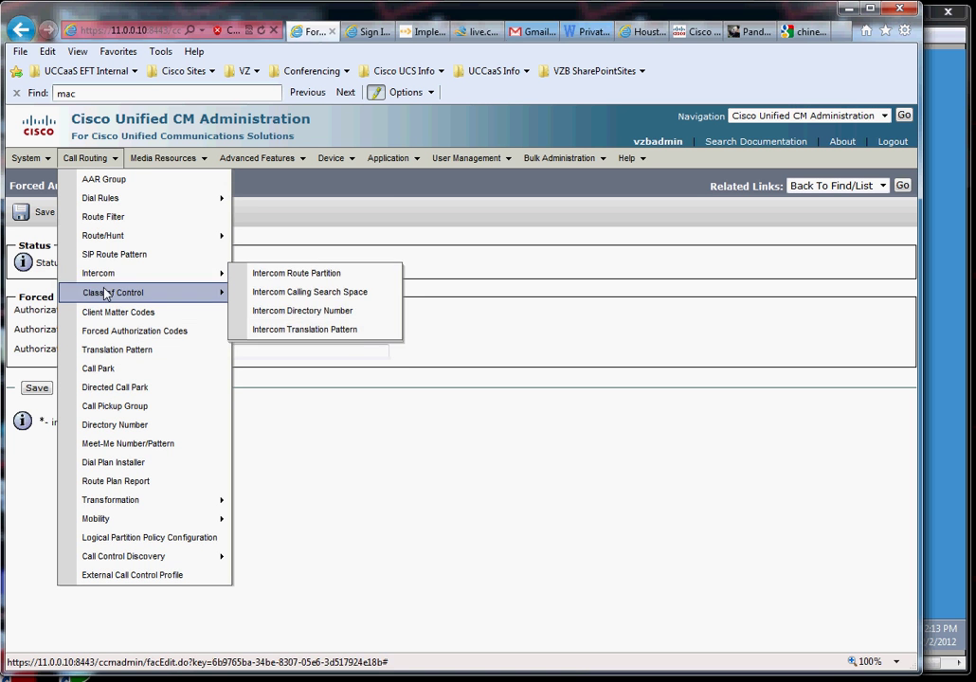
{"action": "mouse_move", "coordinate": [119, 243]}
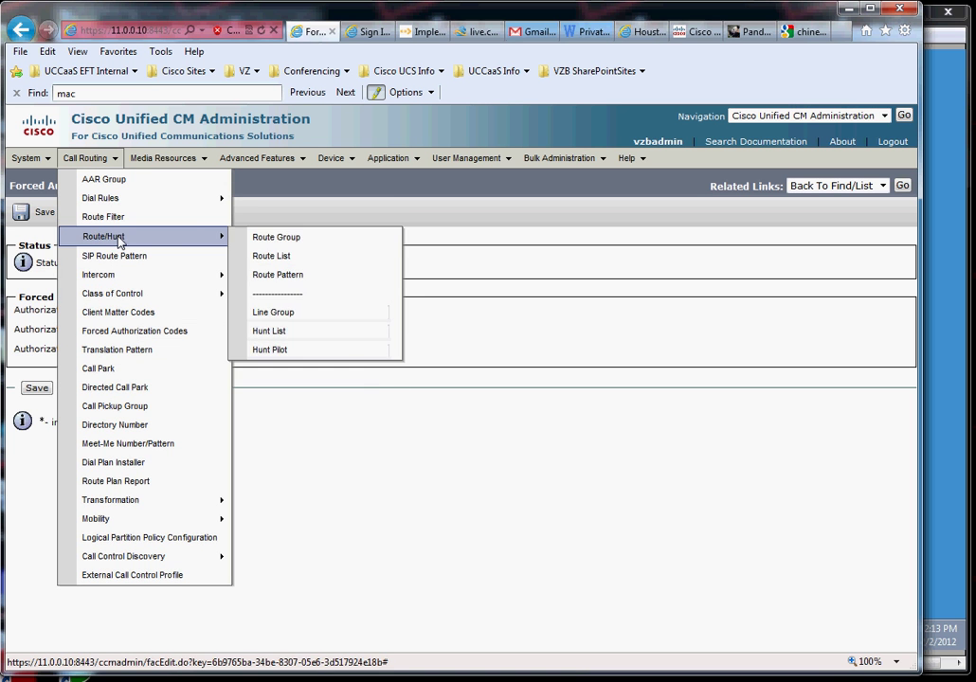
{"action": "left_click", "coordinate": [284, 279]}
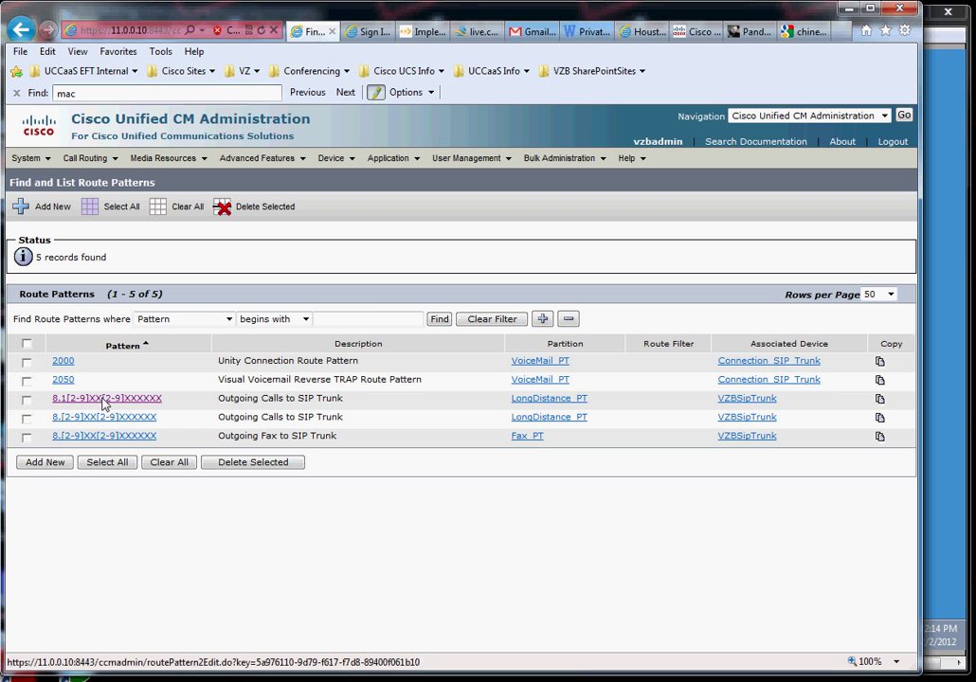
{"action": "left_click", "coordinate": [93, 402]}
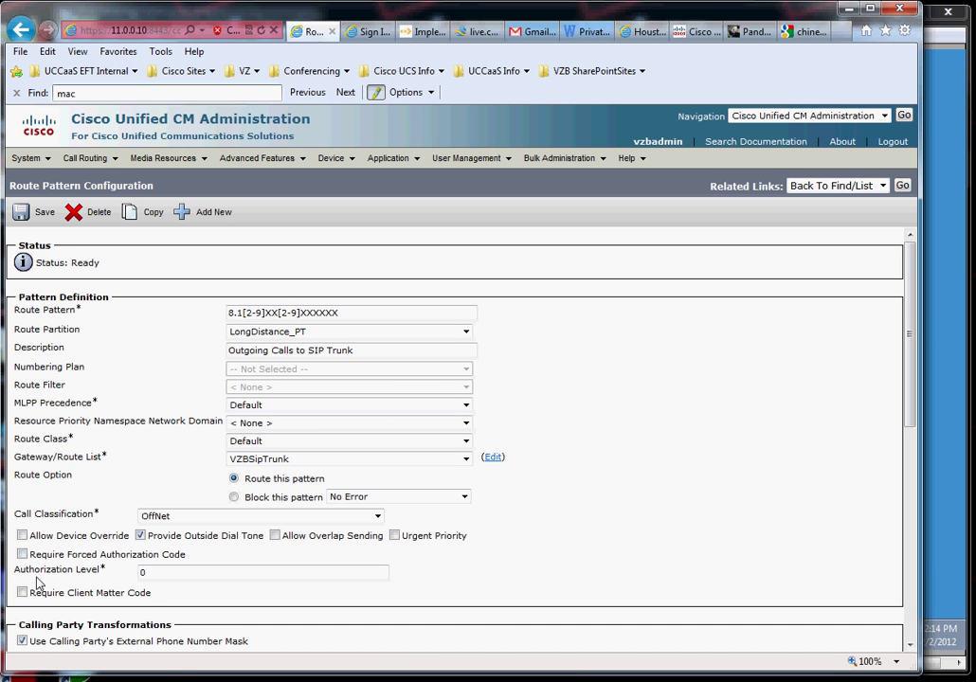
Enable Require Forced Authorization Code for the long-distance route pattern and save it, accepting the gateway reset
{"action": "double_click", "coordinate": [144, 574]}
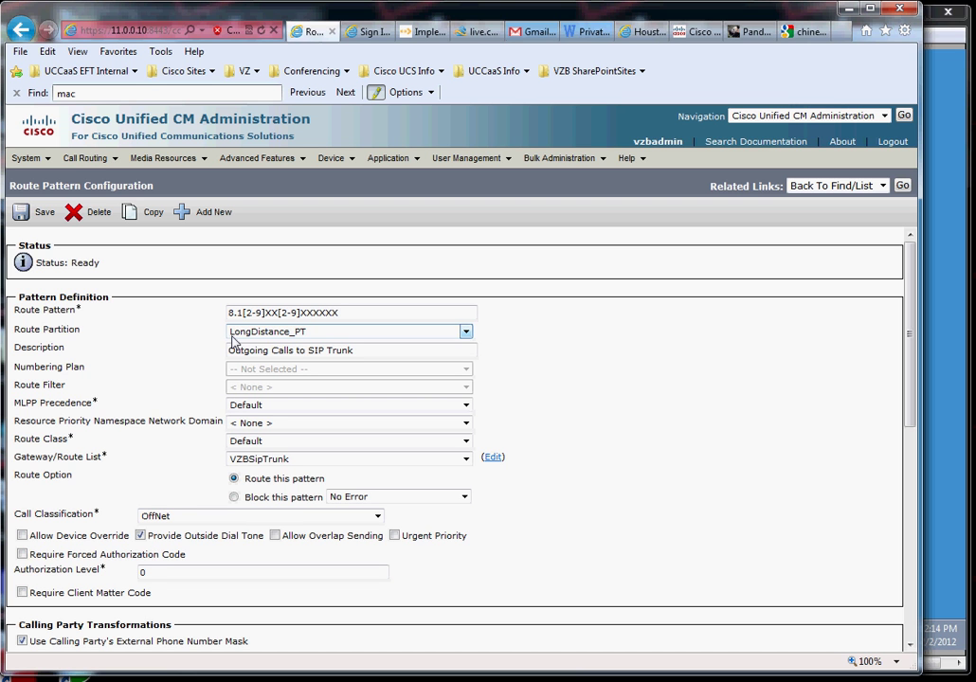
{"action": "left_click", "coordinate": [22, 555]}
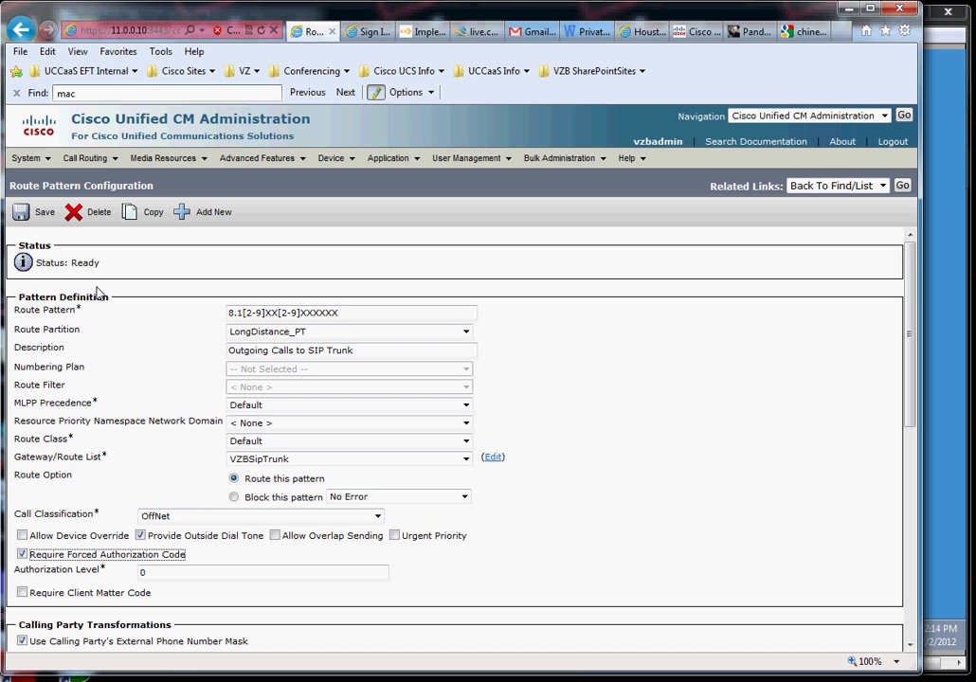
{"action": "left_click", "coordinate": [22, 213]}
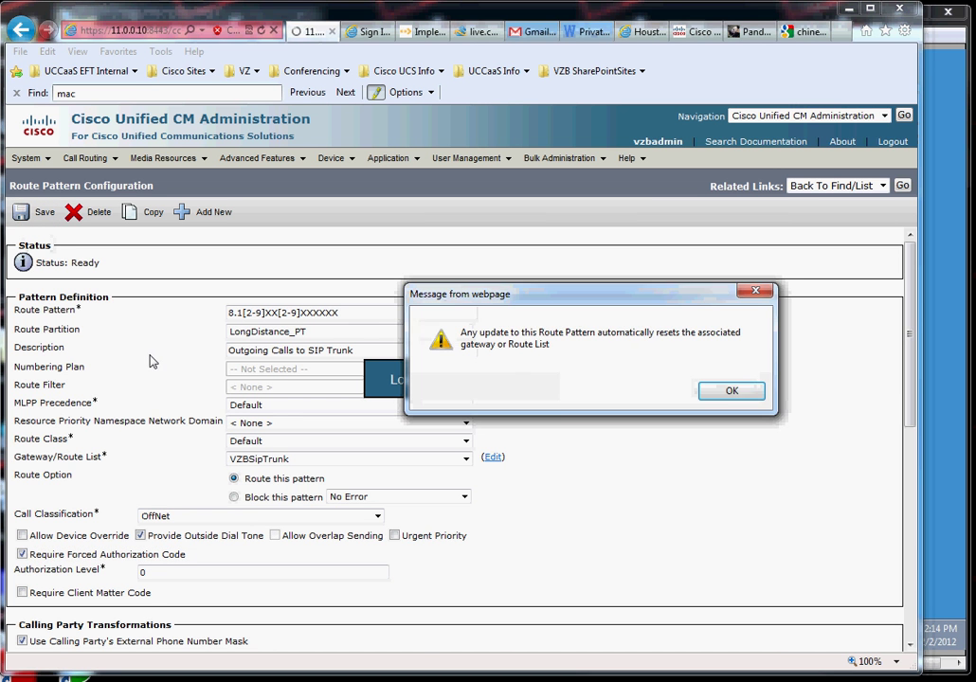
{"action": "left_click", "coordinate": [716, 392]}
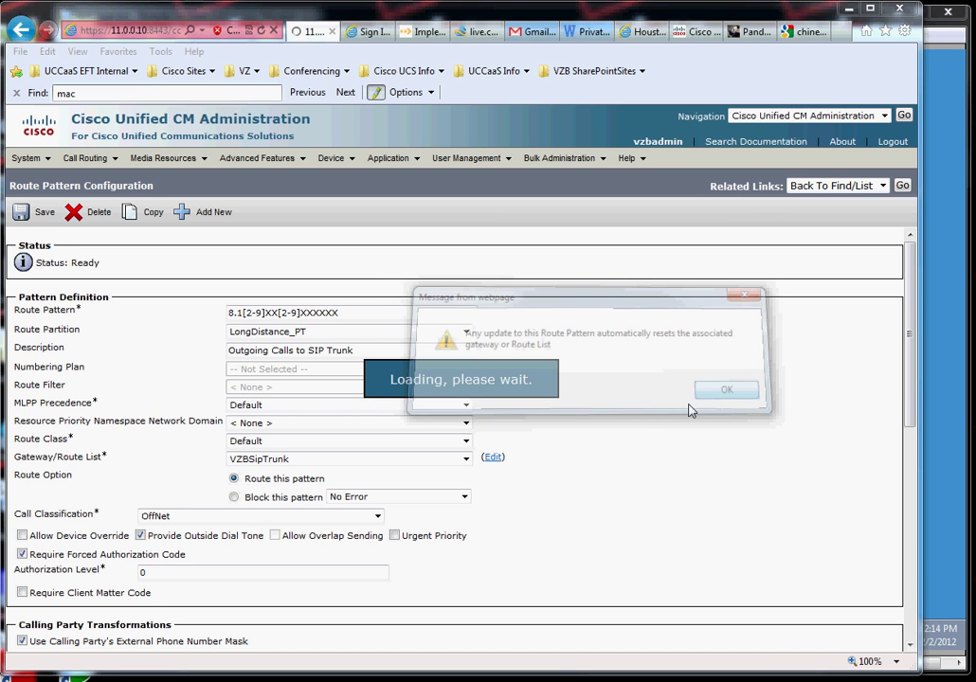
Switch to the Remote Desktop Connection Manager session and call the prefilled long-distance number from Personal Communicator
{"action": "left_click", "coordinate": [945, 292]}
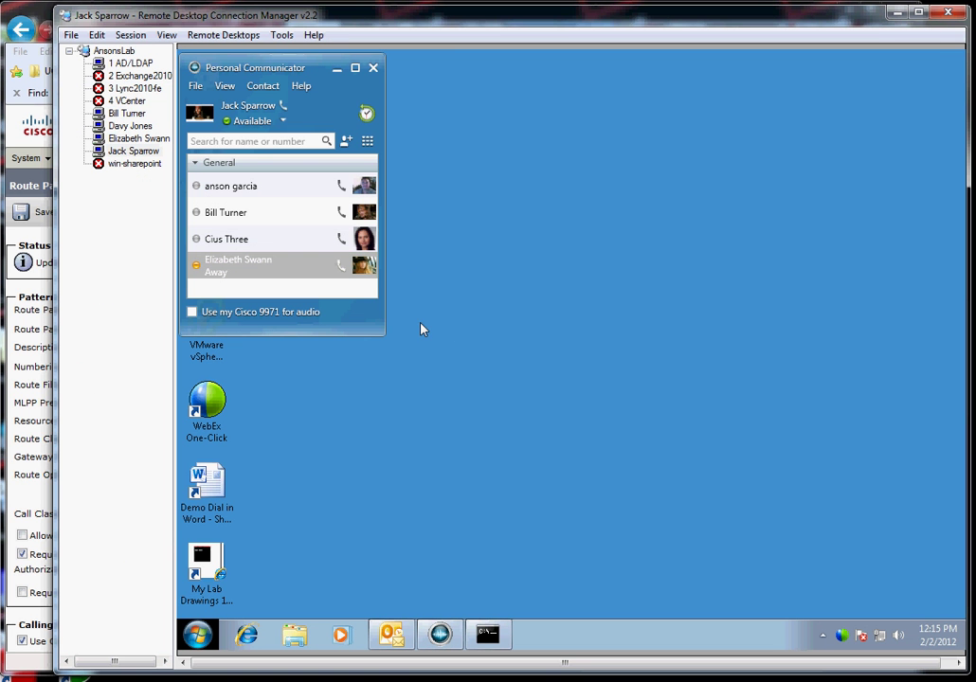
{"action": "left_click", "coordinate": [367, 140]}
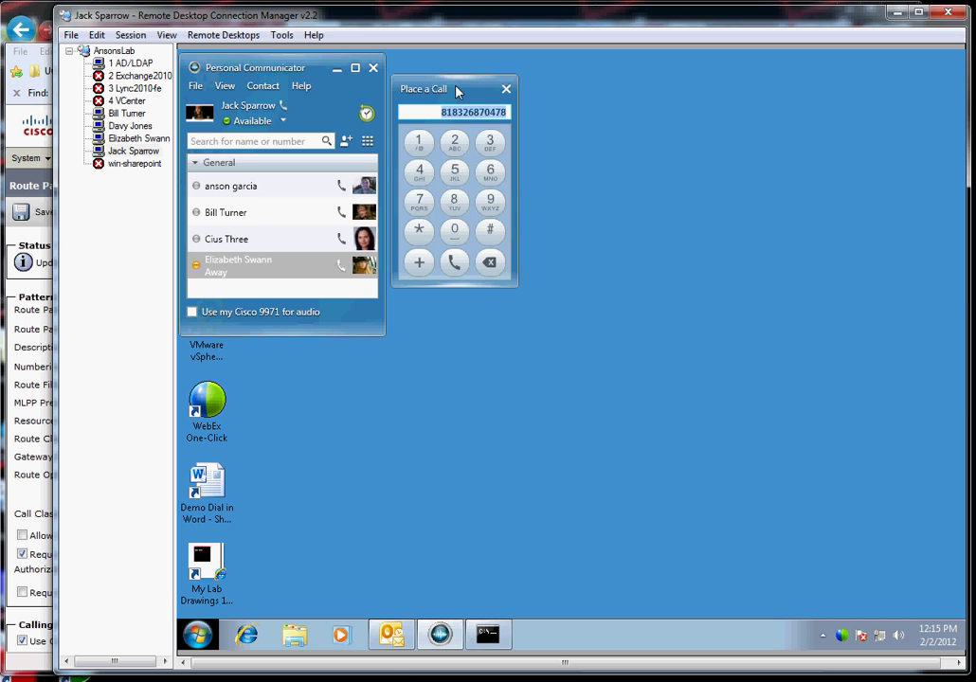
{"action": "left_click_drag", "start_coordinate": [458, 91], "coordinate": [465, 140]}
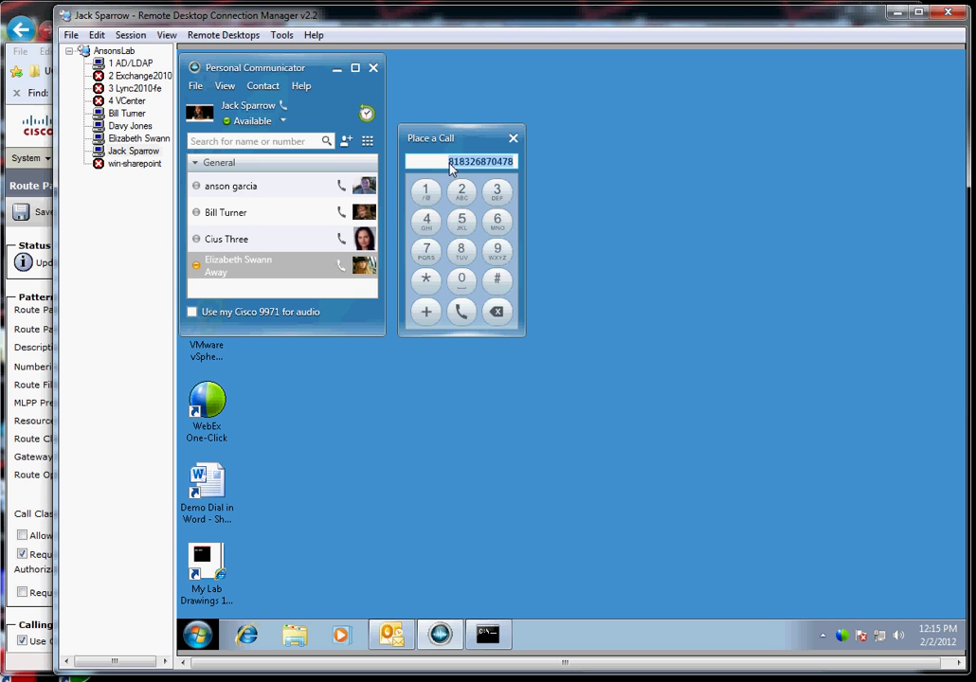
{"action": "left_click", "coordinate": [461, 314]}
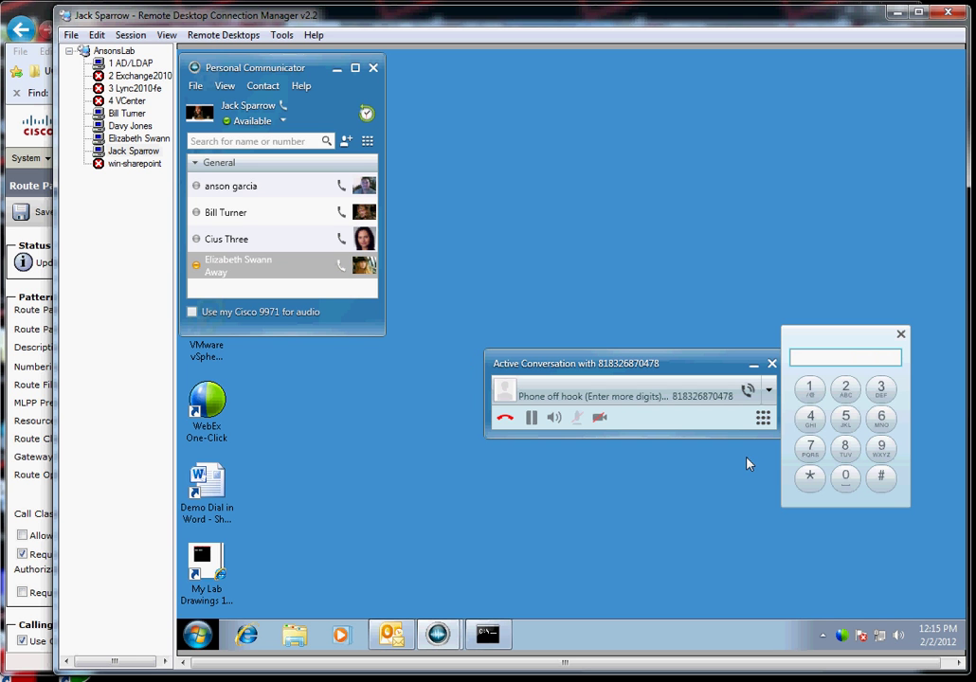
Enter the forced authorization code followed by # for the pending call, and hang up once it is calling
{"action": "left_click", "coordinate": [809, 390]}
{"action": "left_click", "coordinate": [846, 391]}
{"action": "left_click", "coordinate": [880, 388]}
{"action": "left_click", "coordinate": [811, 418]}
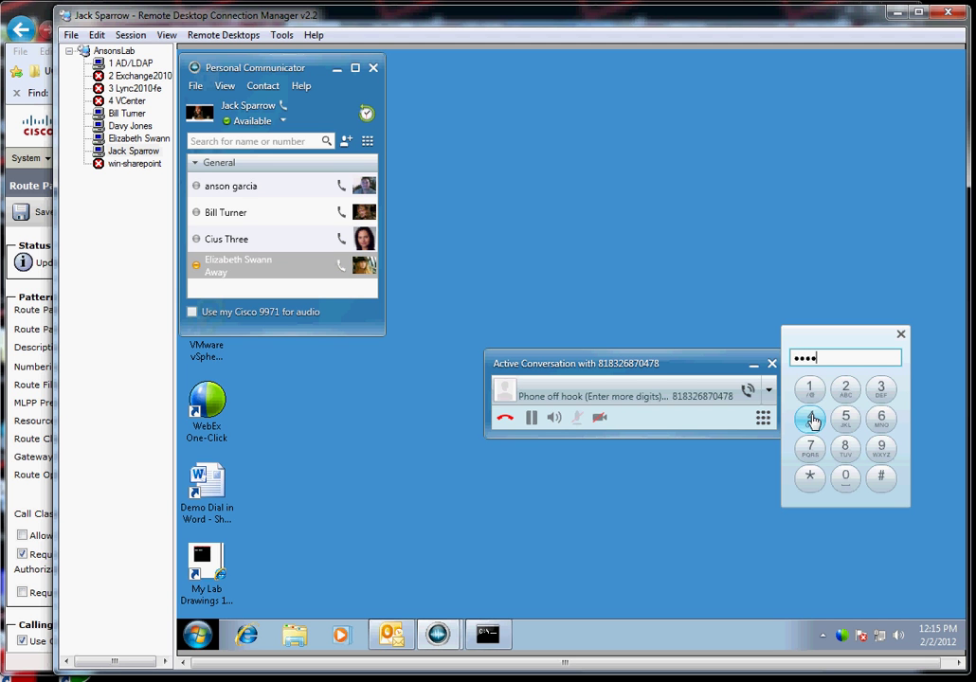
{"action": "left_click", "coordinate": [880, 477]}
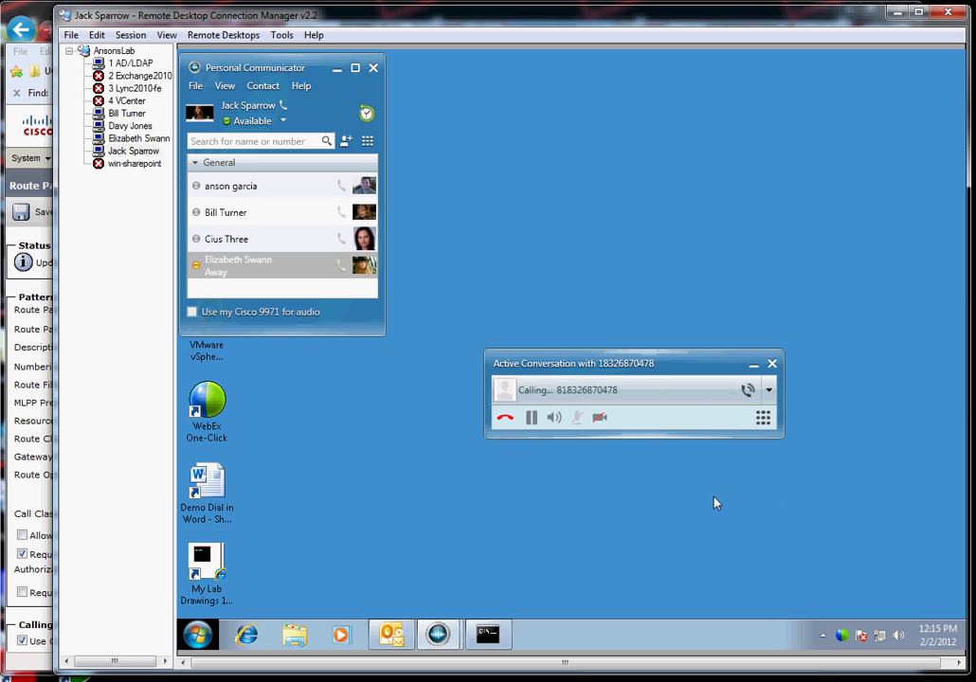
{"action": "left_click", "coordinate": [505, 420]}
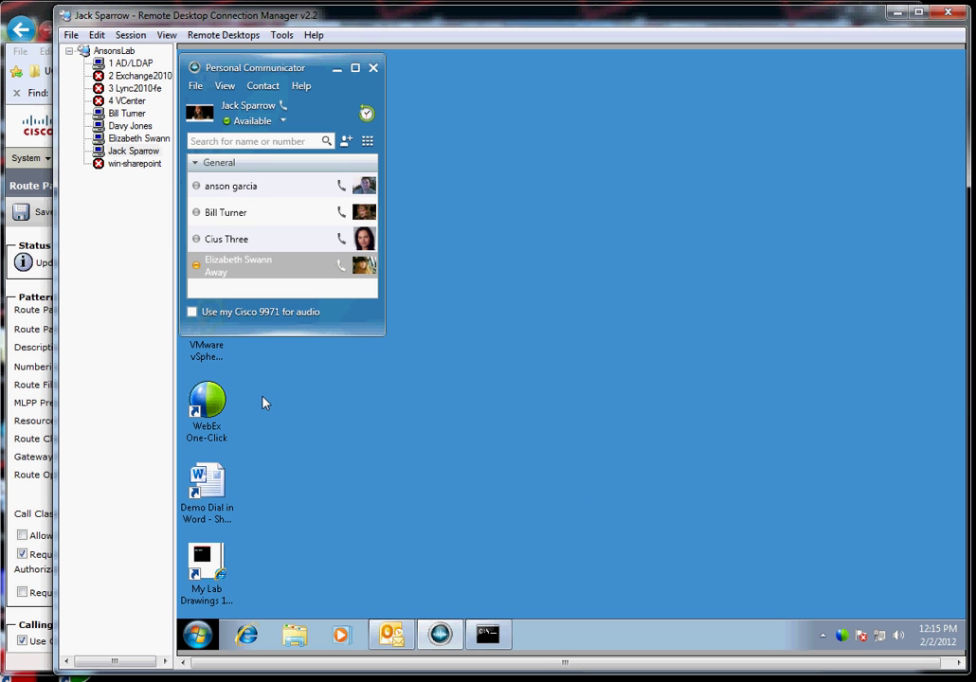
Switch back to Cisco Unified CM Administration and open the client matter code for Client A to review its code and description
{"action": "left_click", "coordinate": [27, 13]}
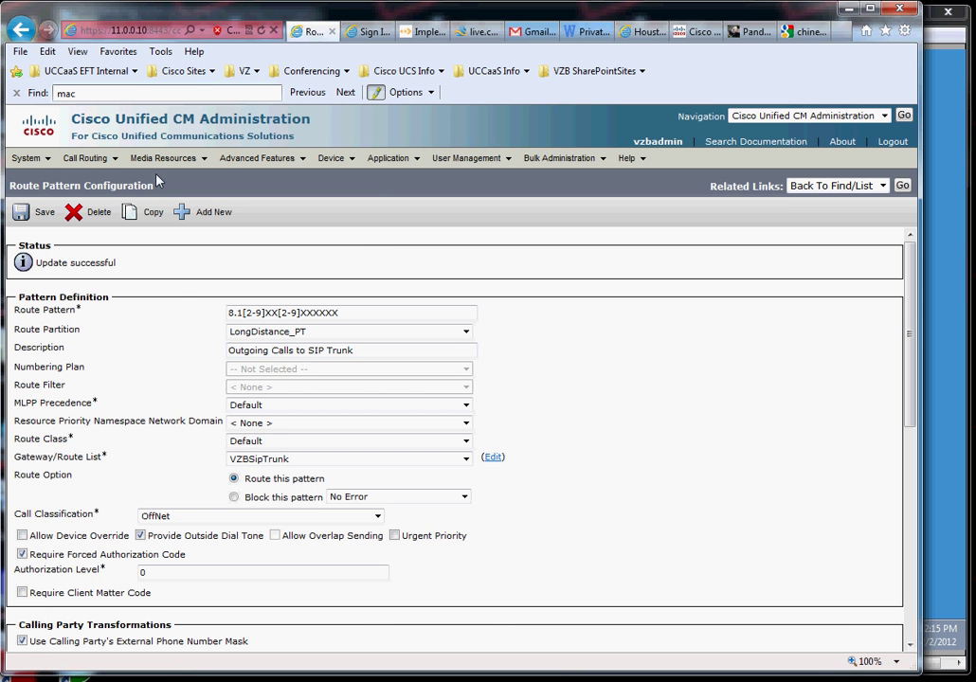
{"action": "mouse_move", "coordinate": [117, 166]}
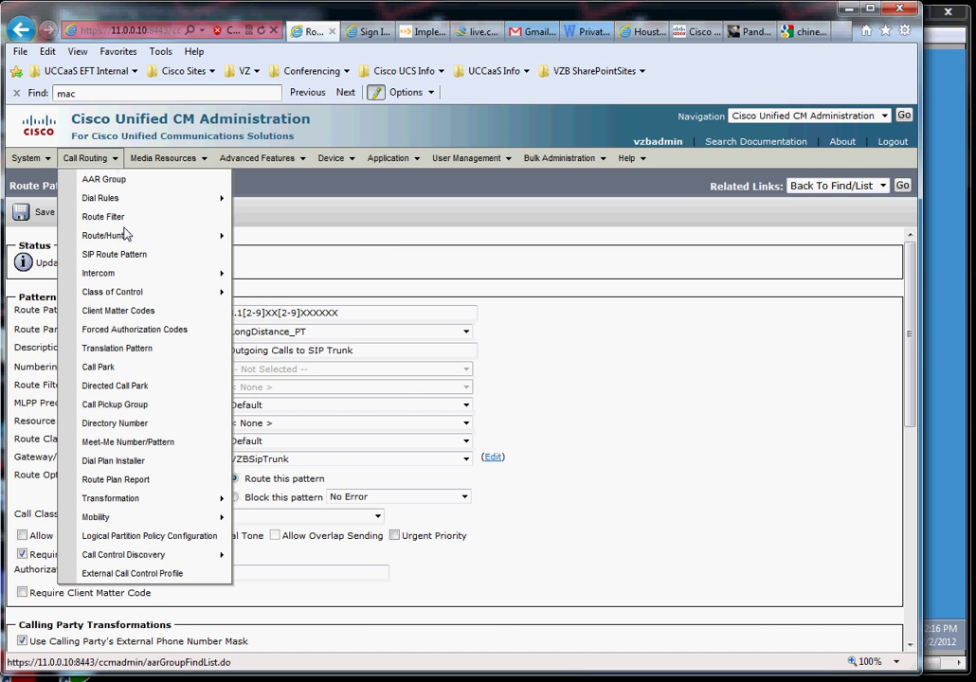
{"action": "left_click", "coordinate": [189, 314]}
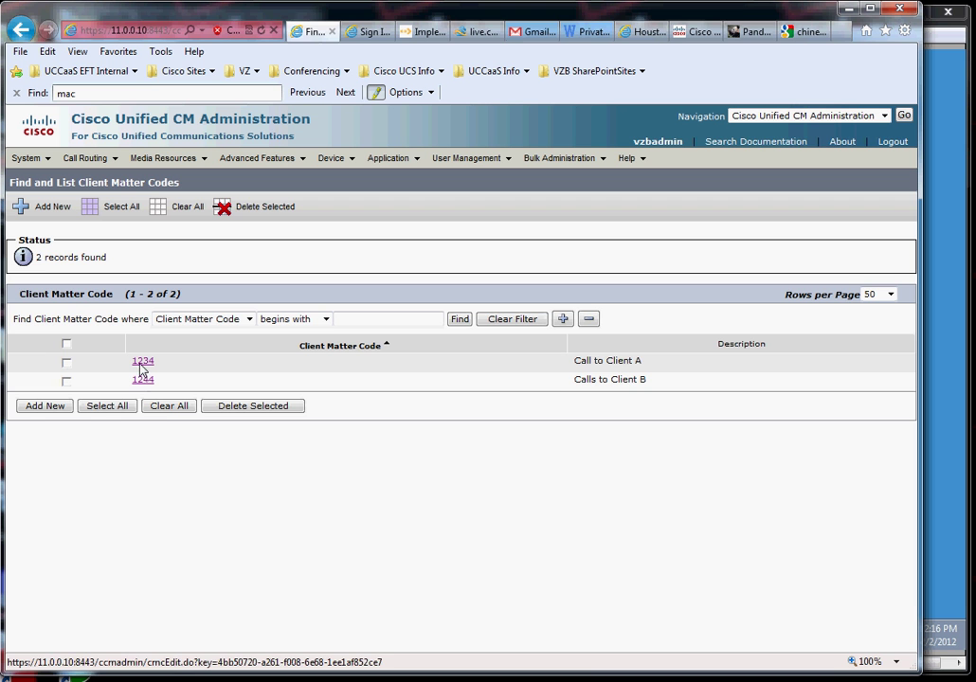
{"action": "left_click", "coordinate": [142, 361]}
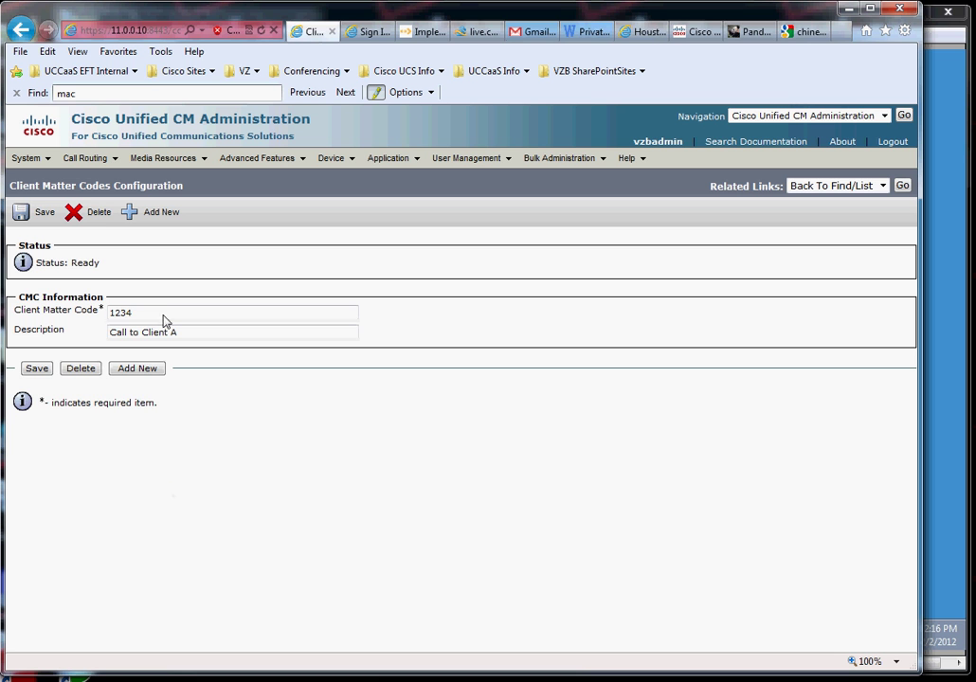
{"action": "double_click", "coordinate": [120, 312]}
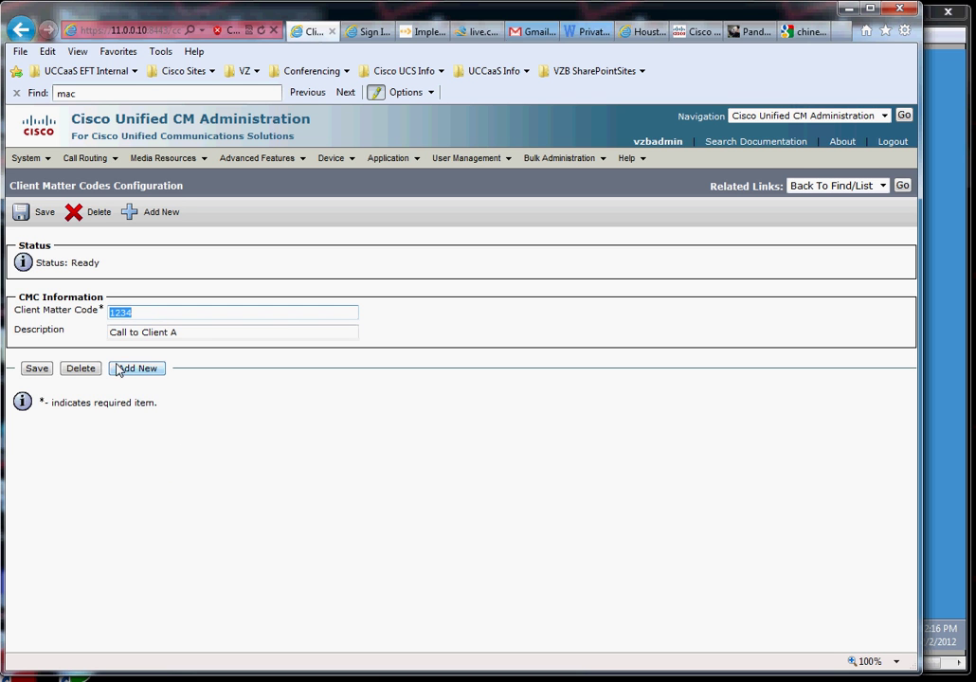
{"action": "left_click_drag", "start_coordinate": [190, 340], "coordinate": [112, 338]}
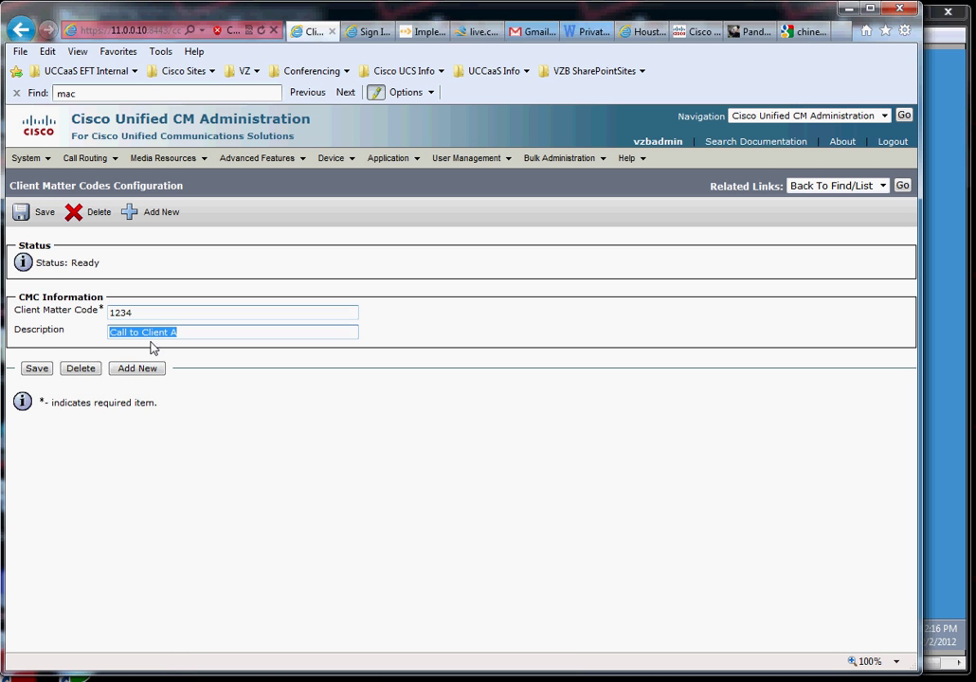
Change the client matter code's description to "Call for Client A" and save the record
{"action": "left_click", "coordinate": [139, 339]}
{"action": "key", "text": "BackSpace"}
{"action": "key", "text": "BackSpace"}
{"action": "type", "text": "for"}
{"action": "left_click", "coordinate": [37, 369]}
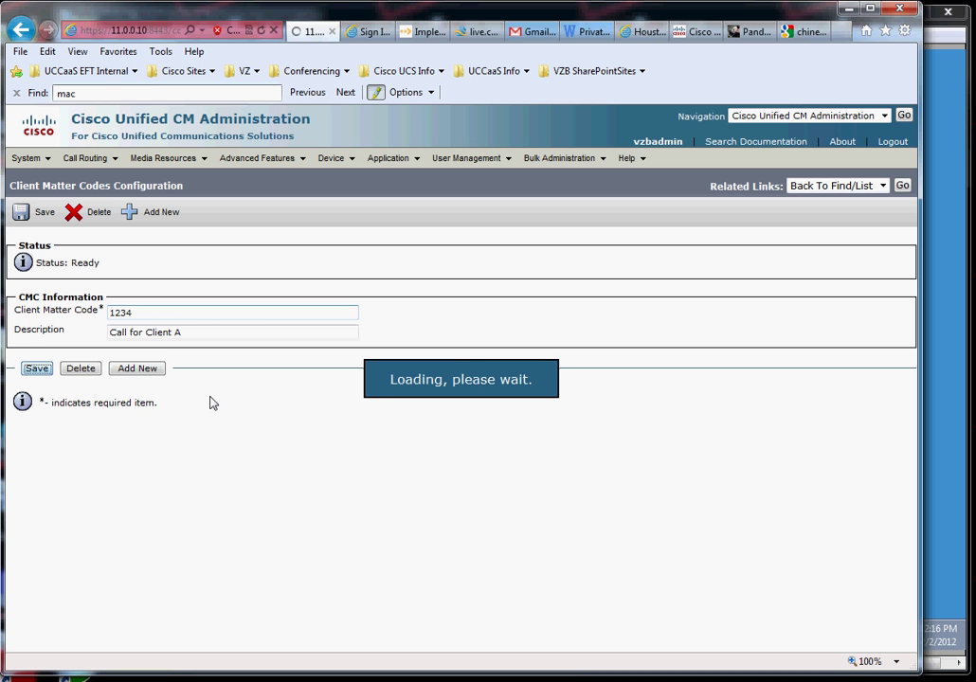
{"action": "double_click", "coordinate": [136, 316]}
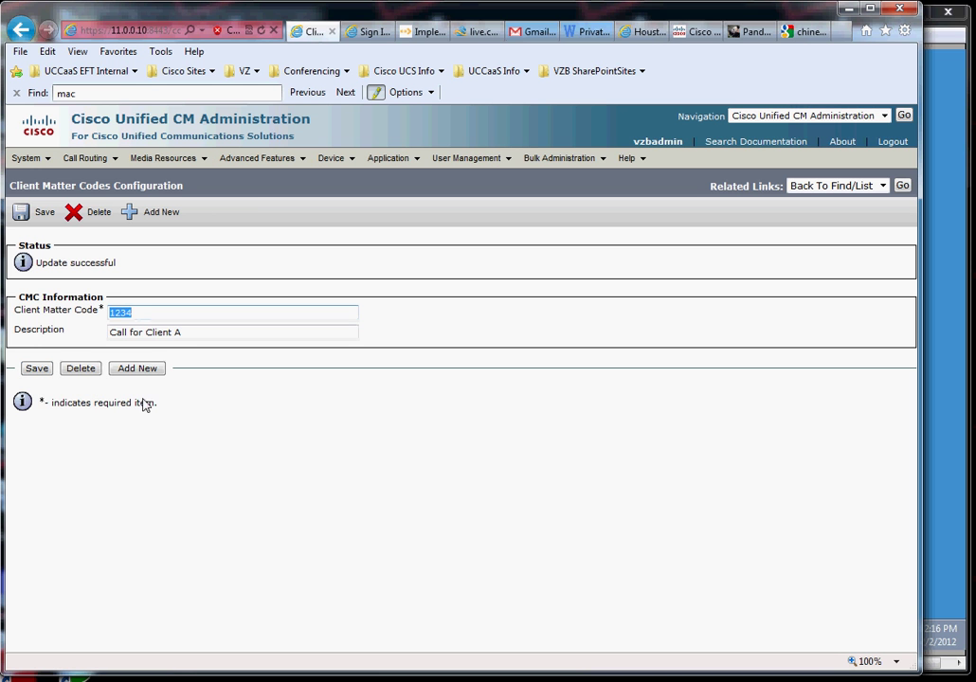
{"action": "left_click", "coordinate": [135, 318]}
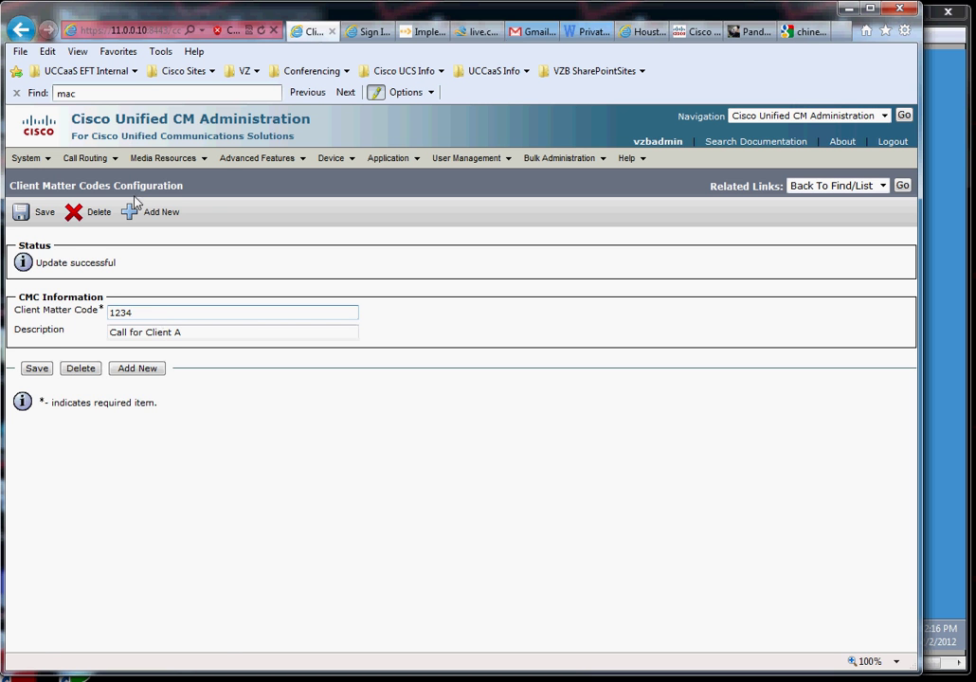
Open the route pattern 8.1[2-9]XX[2-9]XXXXXX for long-distance calls from the route patterns list
{"action": "left_click", "coordinate": [74, 159]}
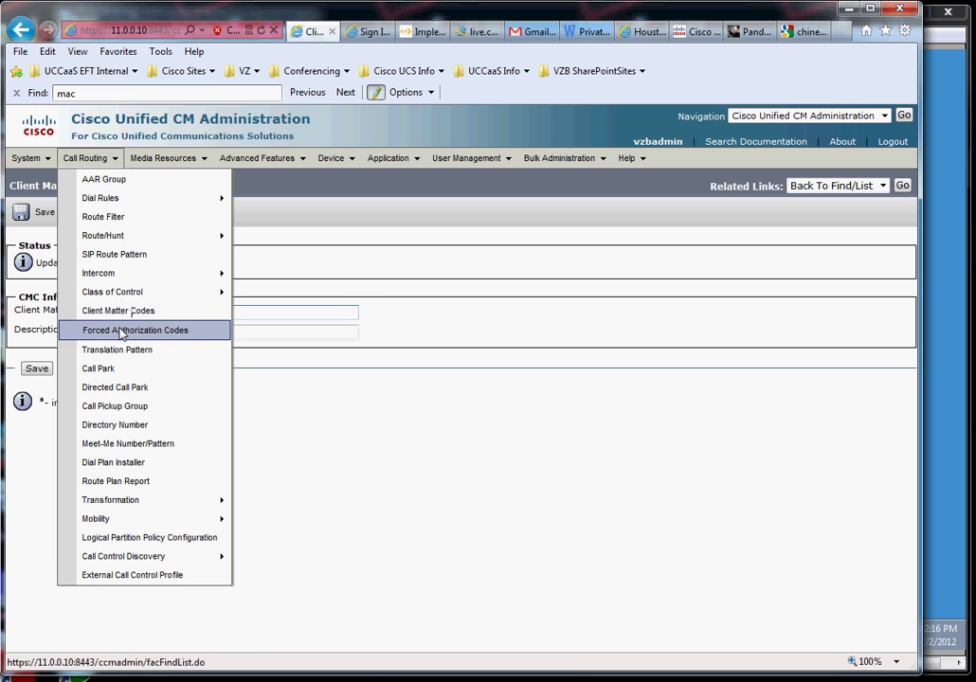
{"action": "mouse_move", "coordinate": [128, 237]}
{"action": "left_click", "coordinate": [261, 276]}
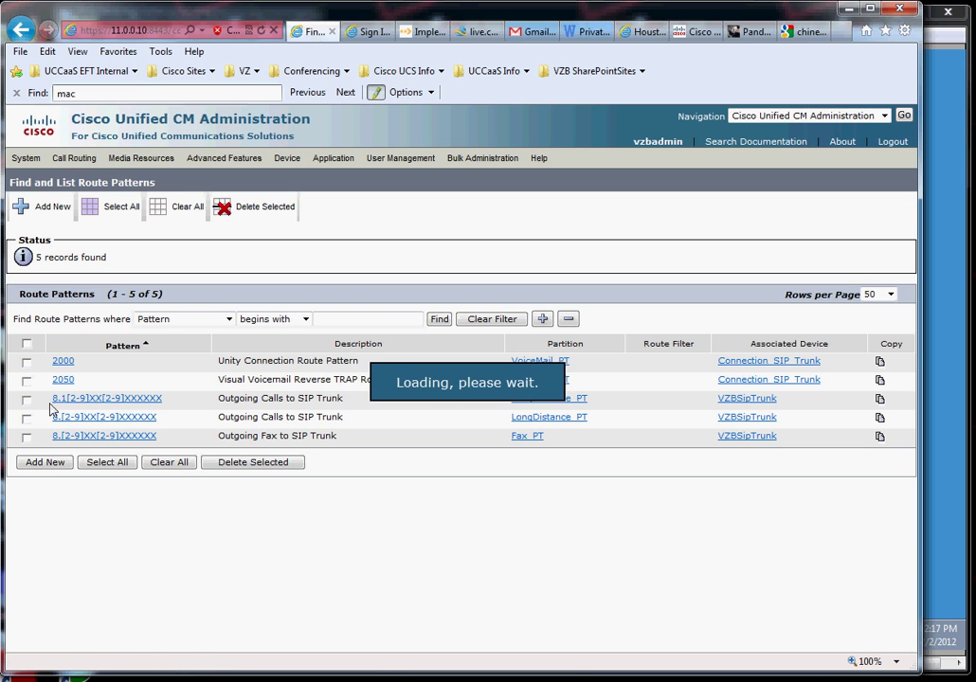
{"action": "left_click", "coordinate": [104, 402]}
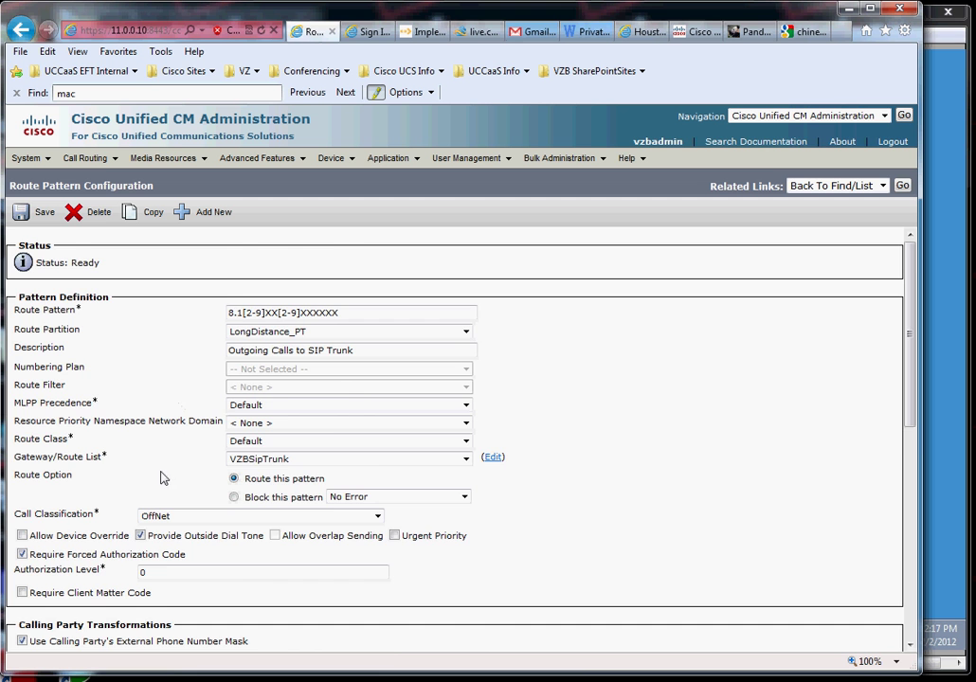
Enable Require Client Matter Code on the long-distance route pattern and save it, accepting the gateway reset
{"action": "scroll", "coordinate": [152, 488], "scroll_direction": "down", "scroll_amount": 1}
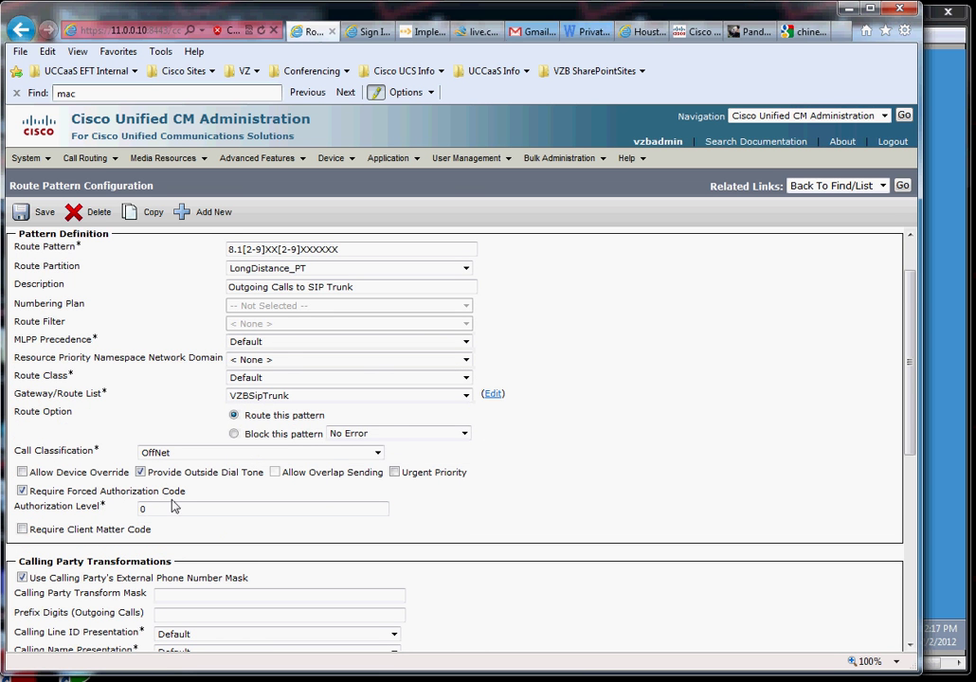
{"action": "scroll", "coordinate": [172, 507], "scroll_direction": "down", "scroll_amount": 1}
{"action": "left_click", "coordinate": [22, 465]}
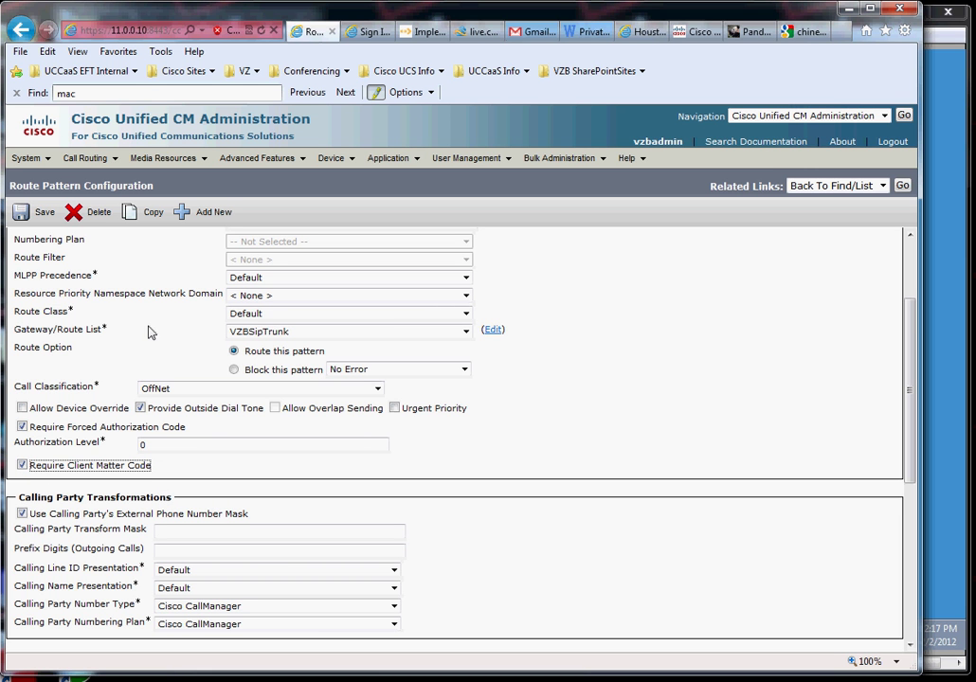
{"action": "left_click", "coordinate": [42, 215]}
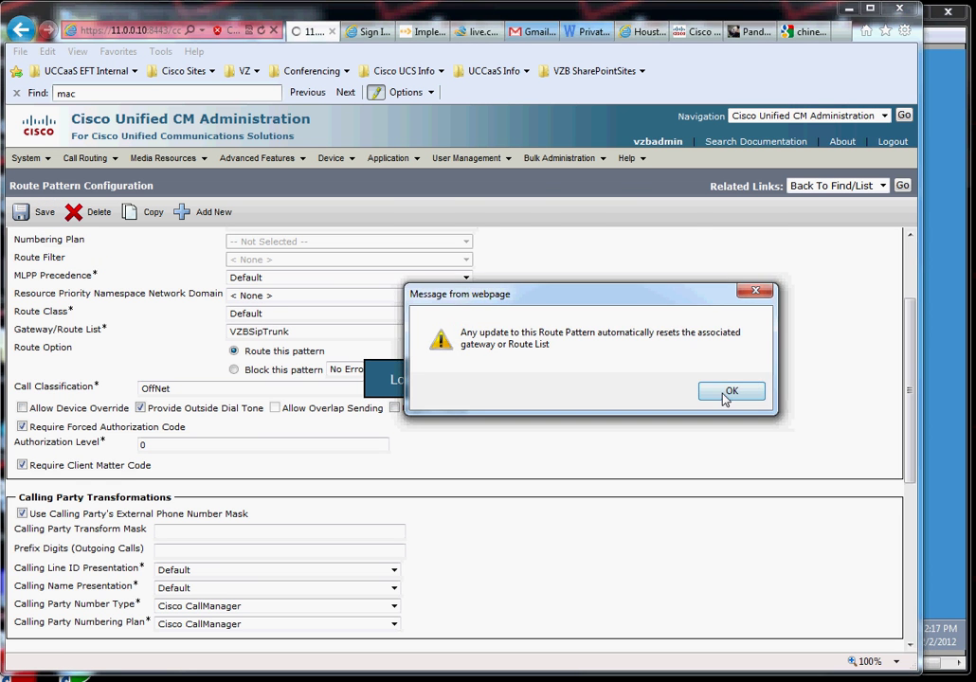
{"action": "left_click", "coordinate": [730, 392]}
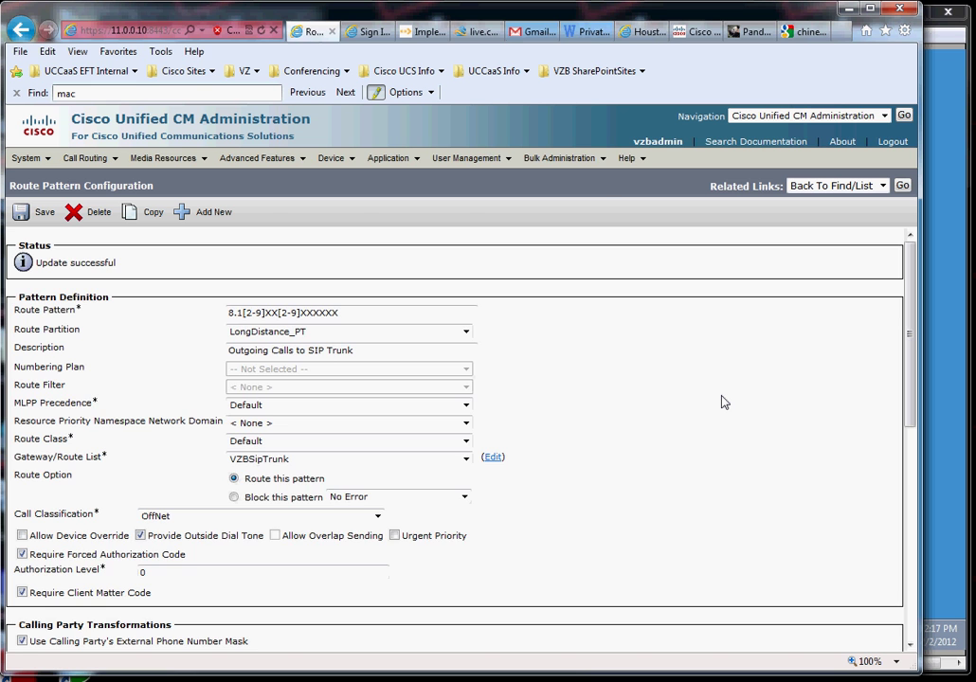
Switch to the Remote Desktop Connection Manager session and place another call to the prefilled long-distance number from Personal Communicator
{"action": "left_click", "coordinate": [947, 342]}
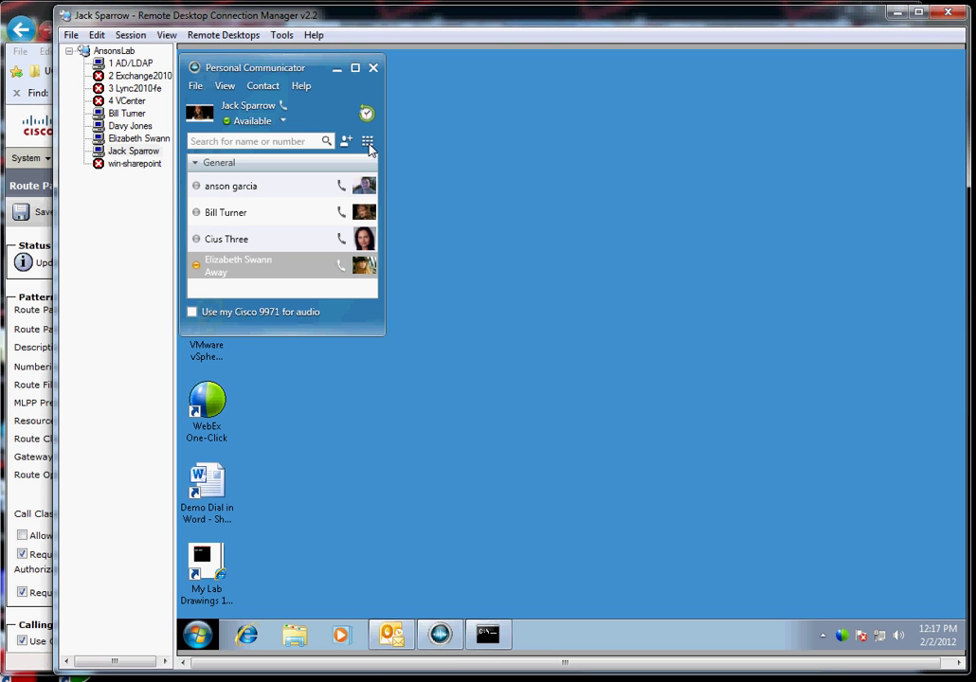
{"action": "left_click", "coordinate": [367, 142]}
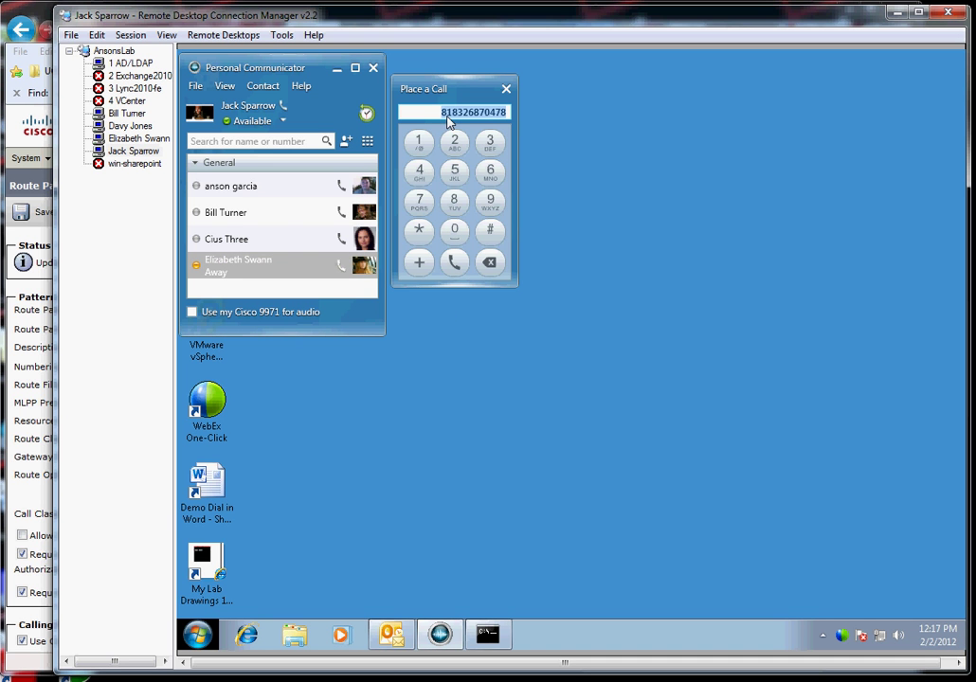
{"action": "left_click", "coordinate": [456, 271]}
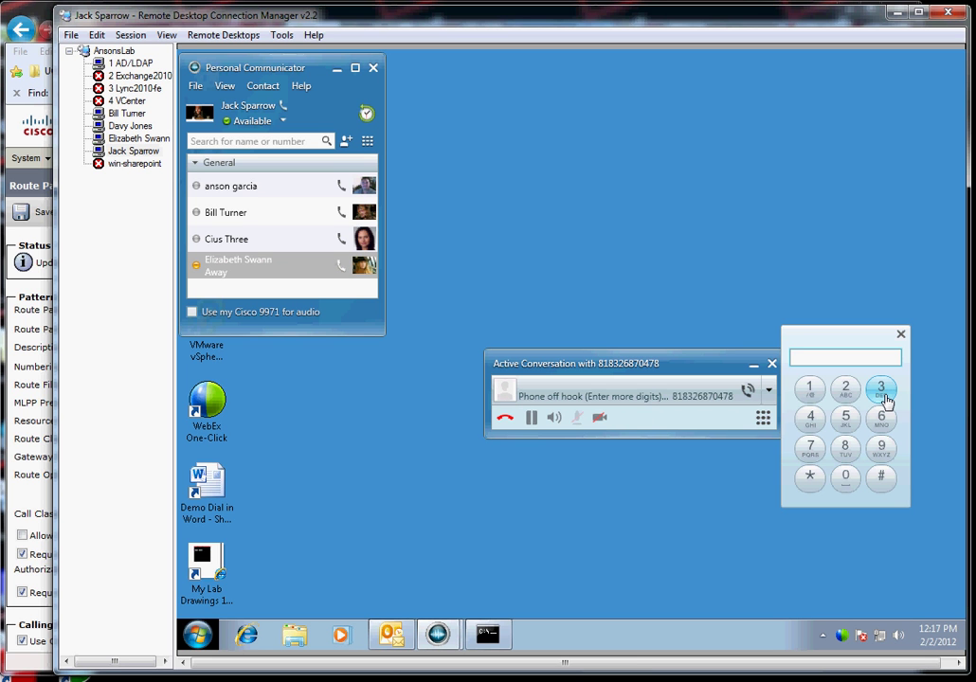
Enter the forced authorization code followed by # on the pending call's keypad
{"action": "left_click", "coordinate": [810, 391]}
{"action": "left_click", "coordinate": [845, 390]}
{"action": "left_click", "coordinate": [879, 390]}
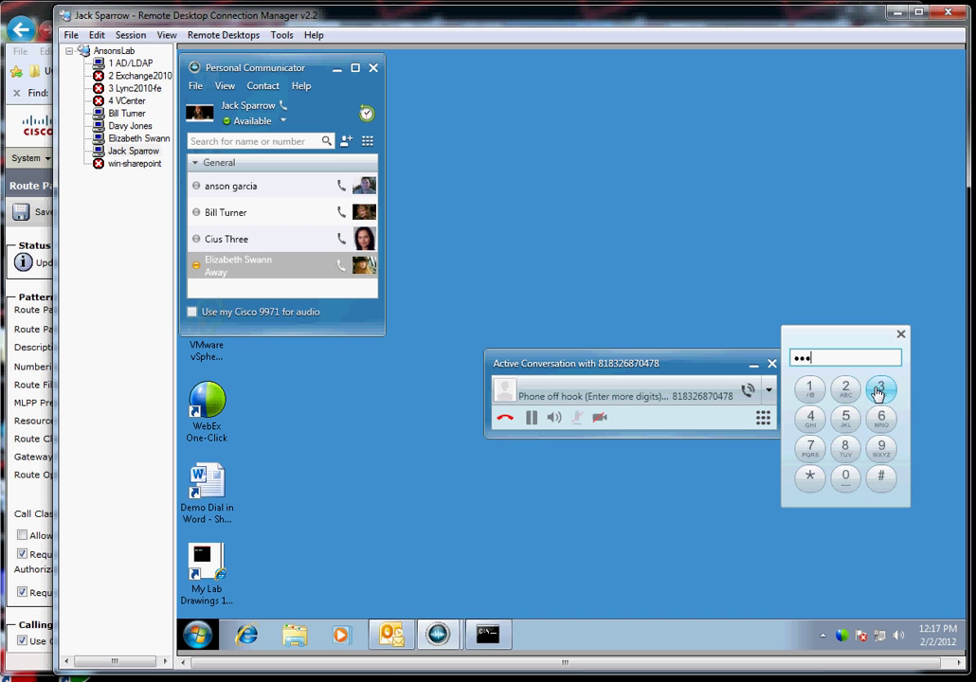
{"action": "left_click", "coordinate": [808, 418]}
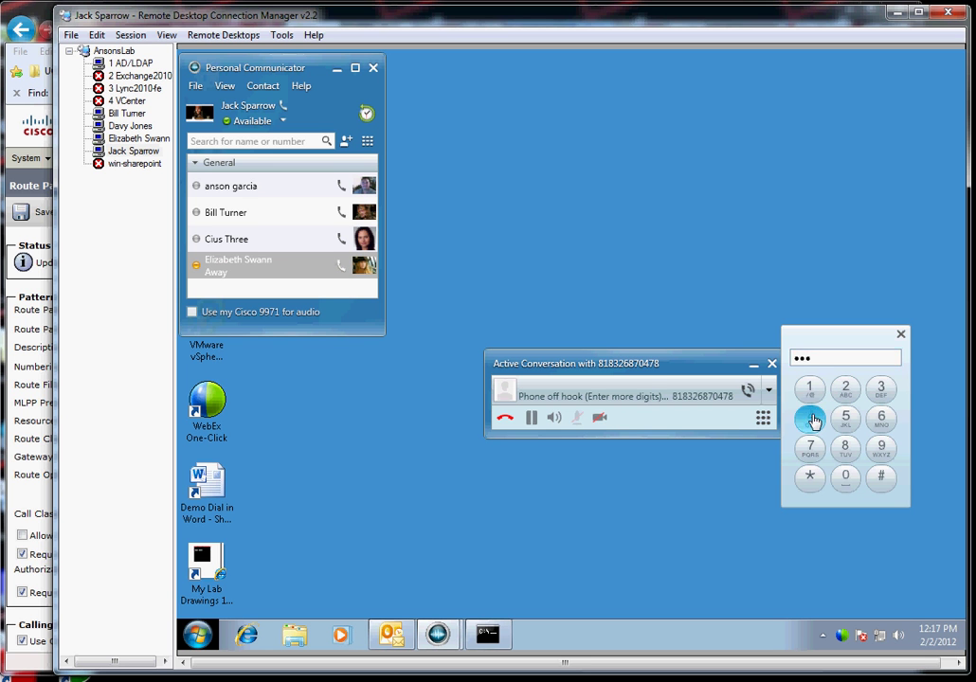
{"action": "left_click", "coordinate": [882, 481]}
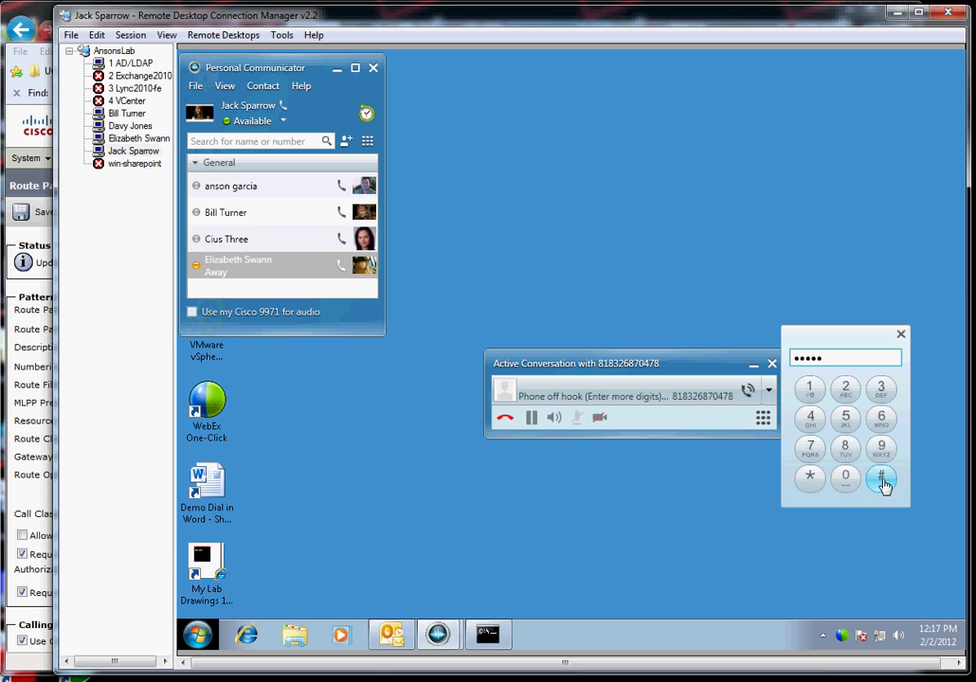
Enter the client matter code followed by # on the same keypad to put the call through
{"action": "left_click", "coordinate": [810, 398]}
{"action": "left_click", "coordinate": [847, 392]}
{"action": "left_click", "coordinate": [881, 390]}
{"action": "left_click", "coordinate": [810, 426]}
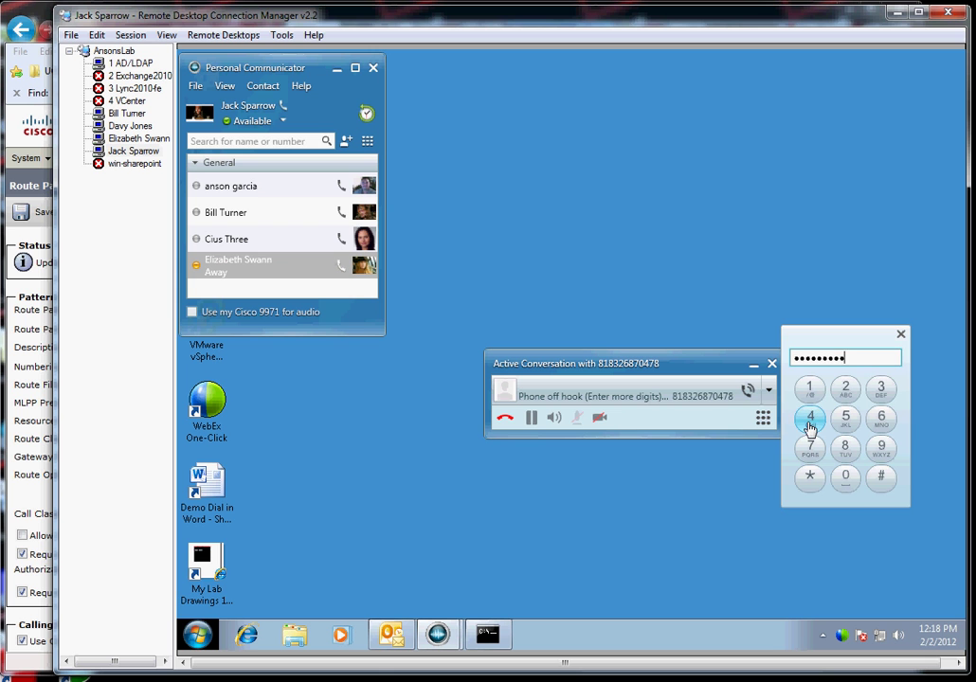
{"action": "left_click", "coordinate": [881, 482]}
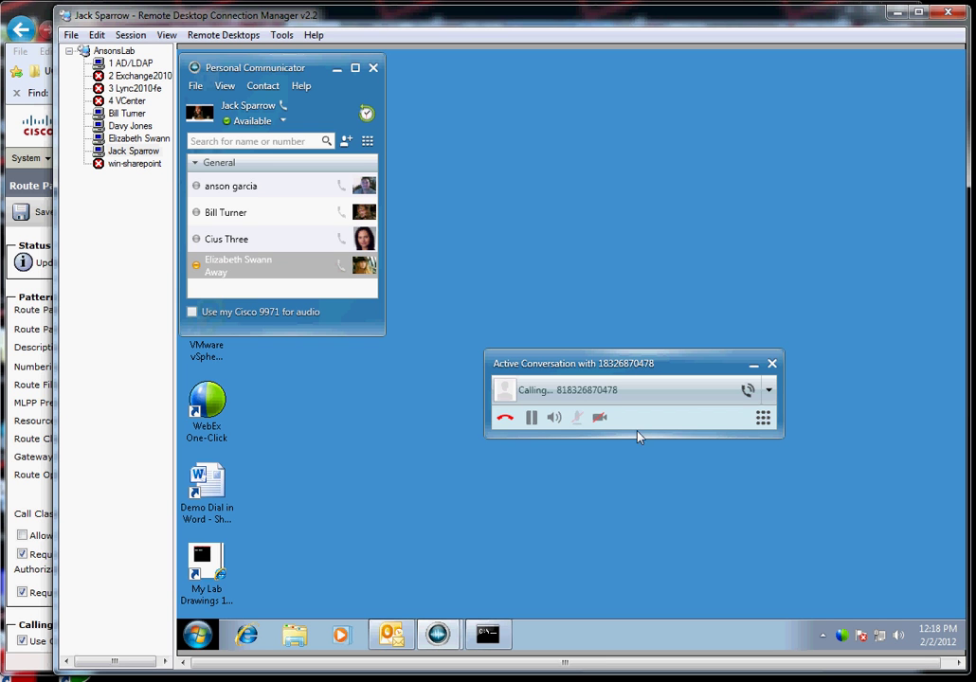
Hang up the long-distance call and switch back to the route pattern in Cisco Unified CM Administration
{"action": "left_click", "coordinate": [505, 419]}
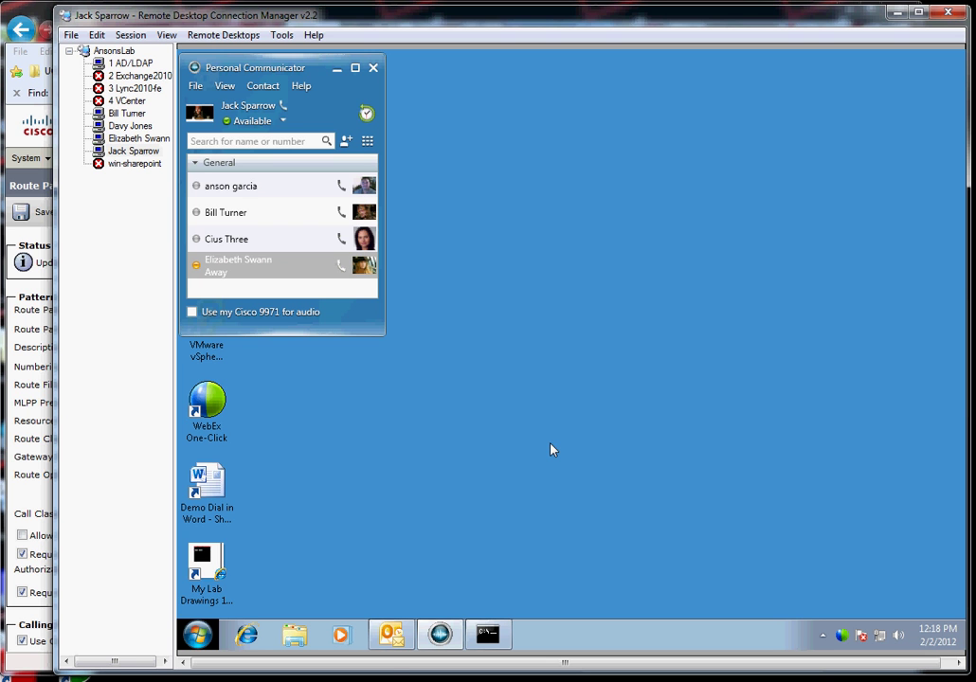
{"action": "left_click", "coordinate": [38, 19]}
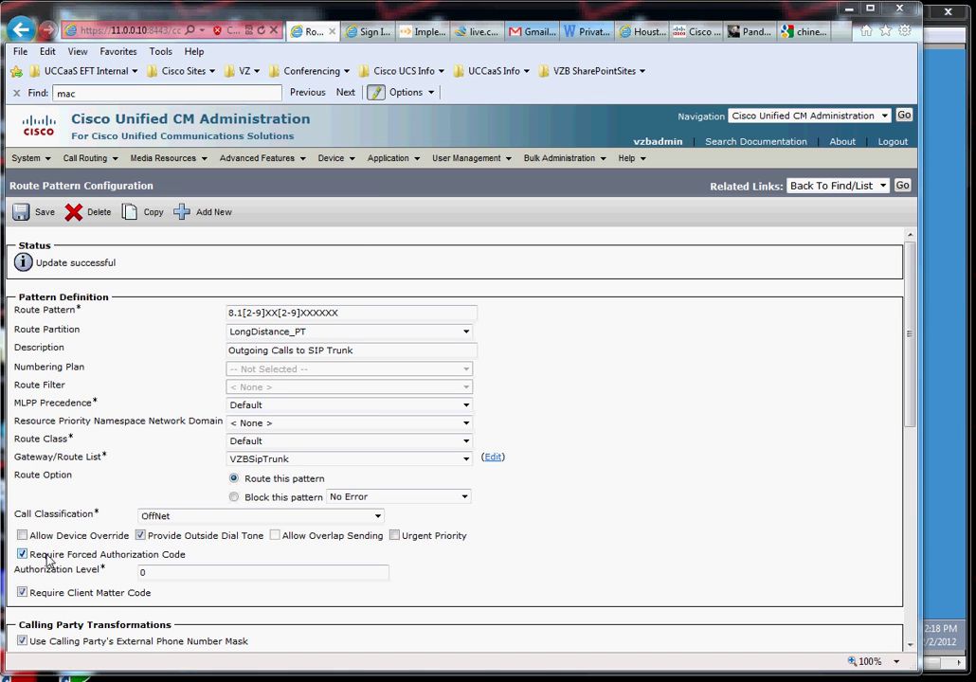